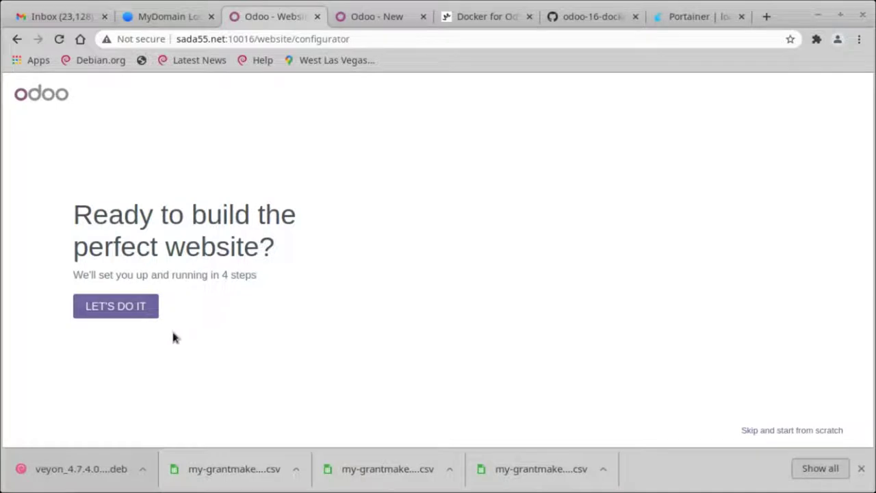
# Describe the site as a business website for a non-profit organization and choose its main objective.
pyautogui.click(114, 307)
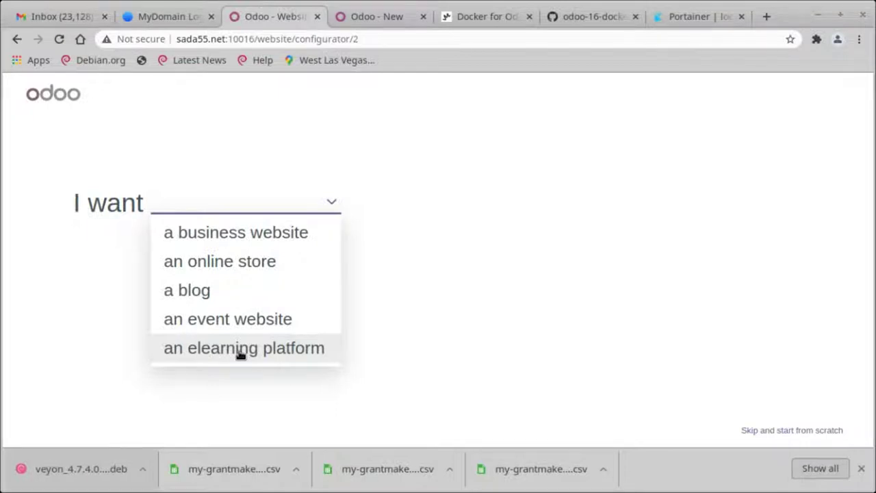
pyautogui.click(244, 234)
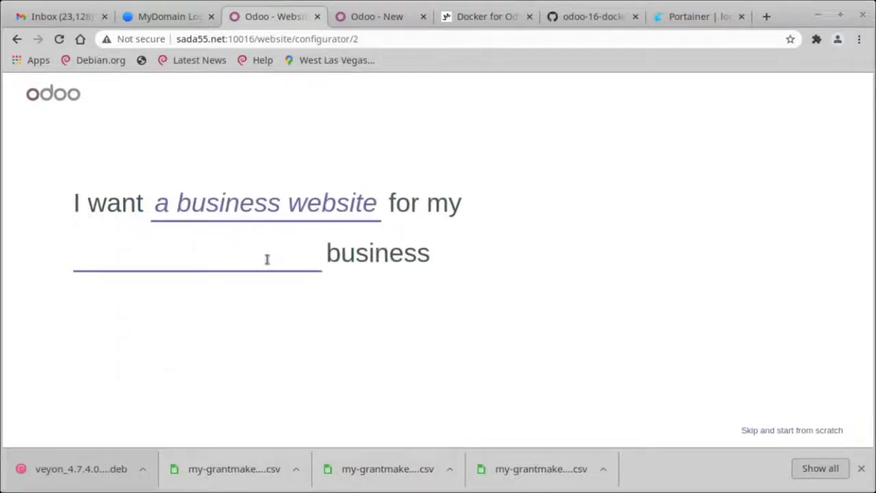
pyautogui.write('non')
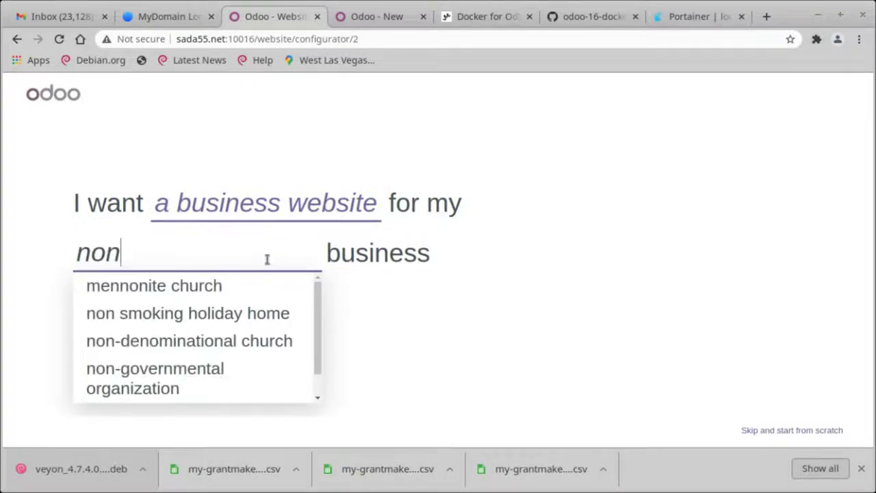
pyautogui.write(' pro')
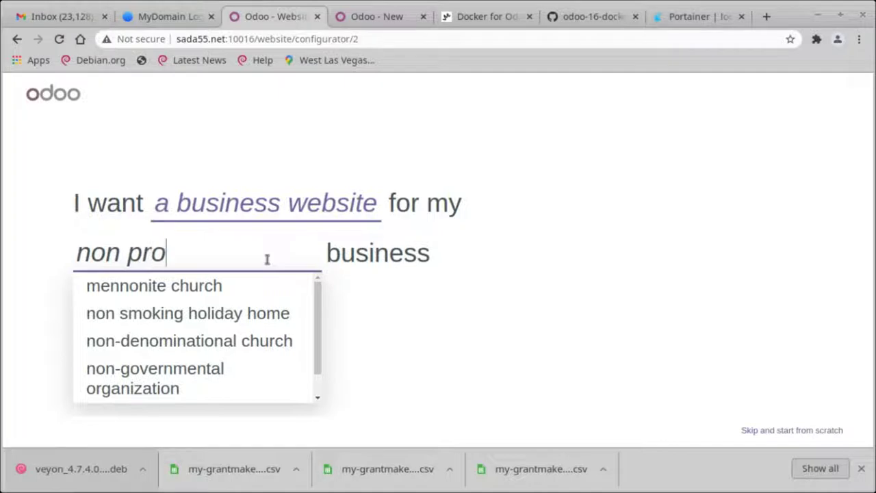
pyautogui.press('BackSpace')
pyautogui.press('BackSpace')
pyautogui.press('BackSpace')
pyautogui.press('BackSpace')
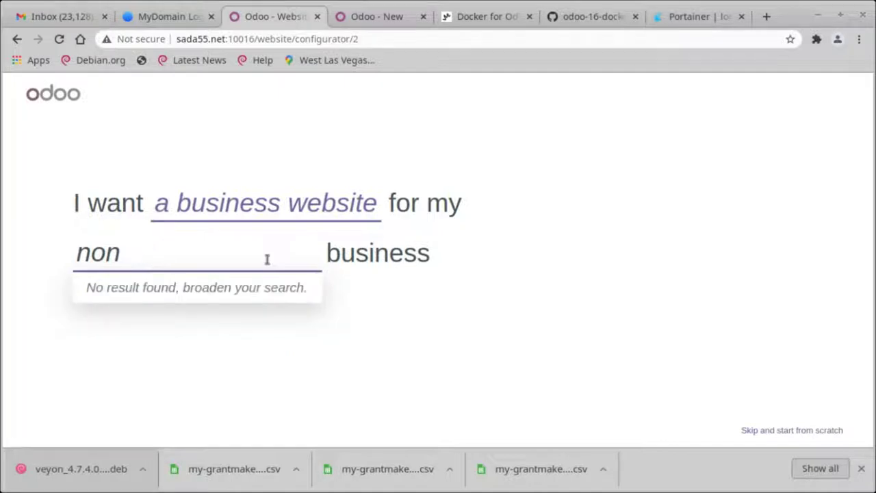
pyautogui.write('-')
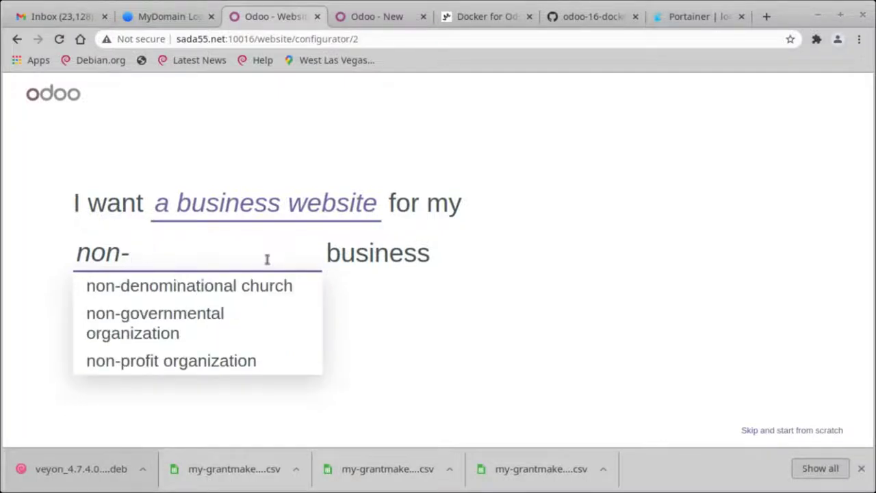
pyautogui.write('pro')
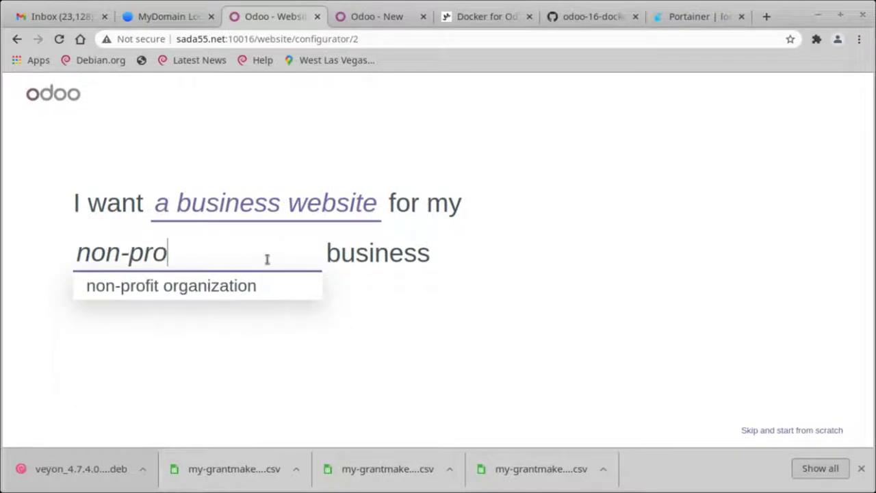
pyautogui.click(245, 288)
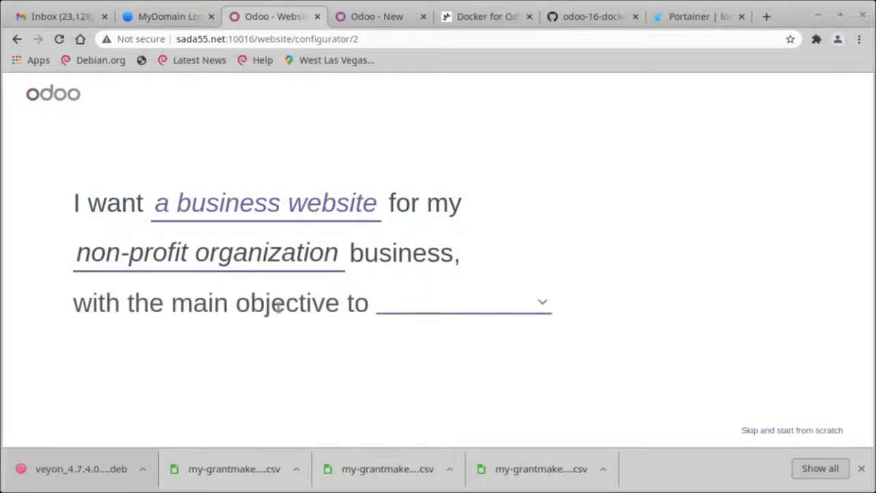
pyautogui.click(419, 305)
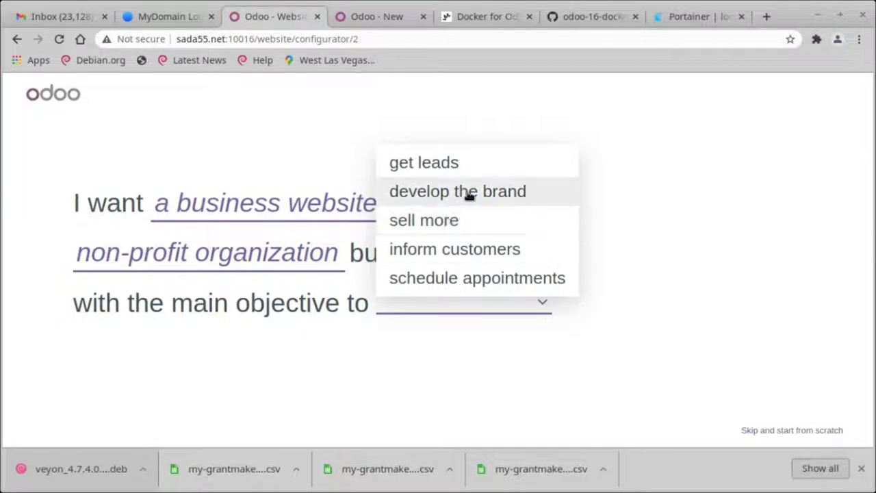
pyautogui.click(469, 256)
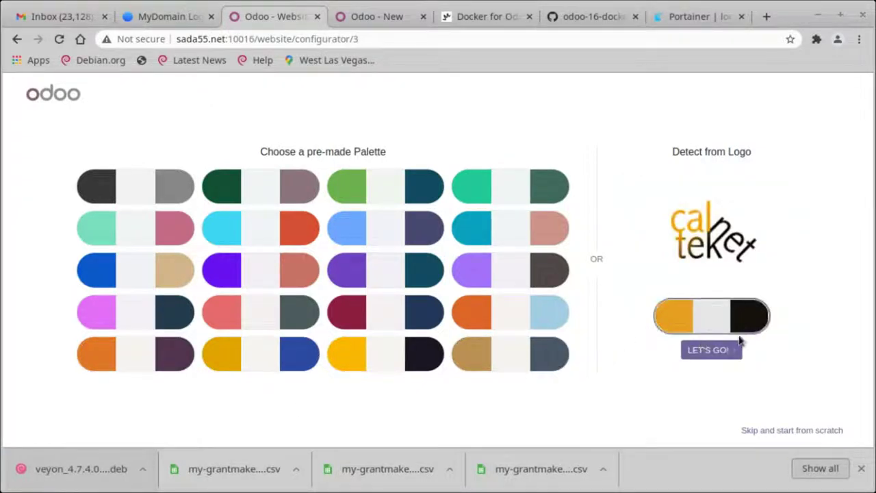
# Keep the logo's palette and add About Us, News, Events, Success Stories, Forum and Services.
pyautogui.click(699, 348)
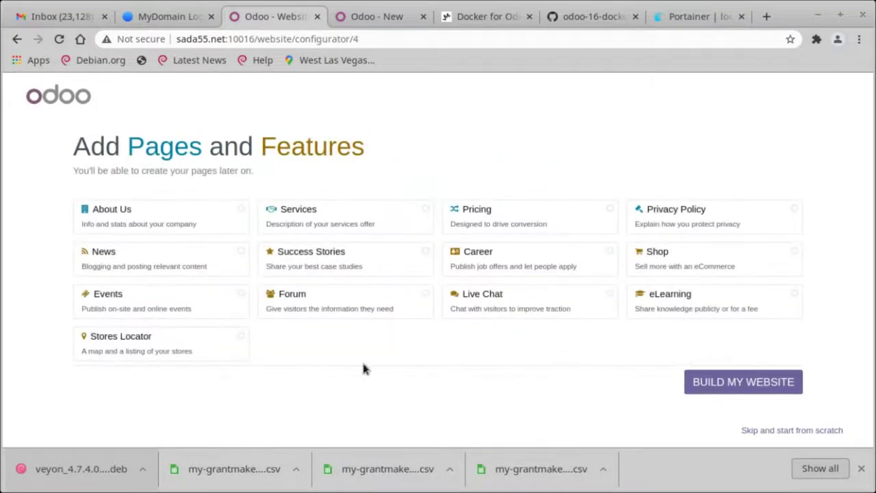
pyautogui.click(190, 223)
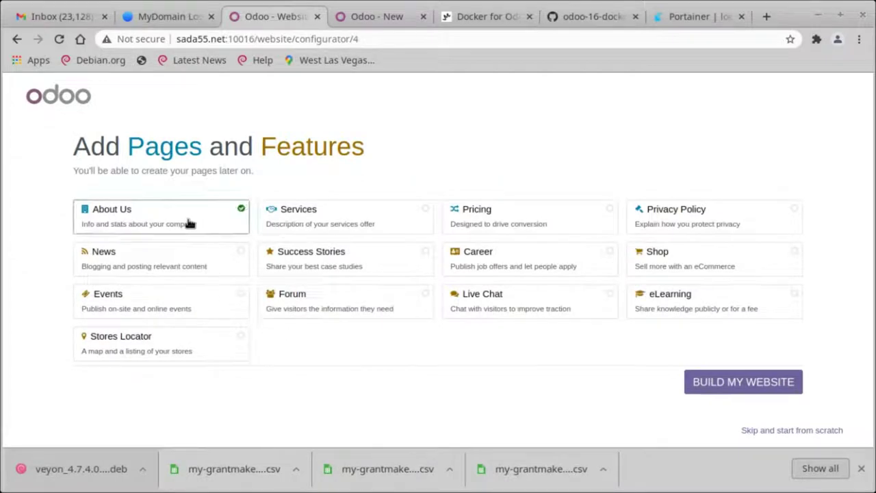
pyautogui.click(184, 257)
pyautogui.click(173, 297)
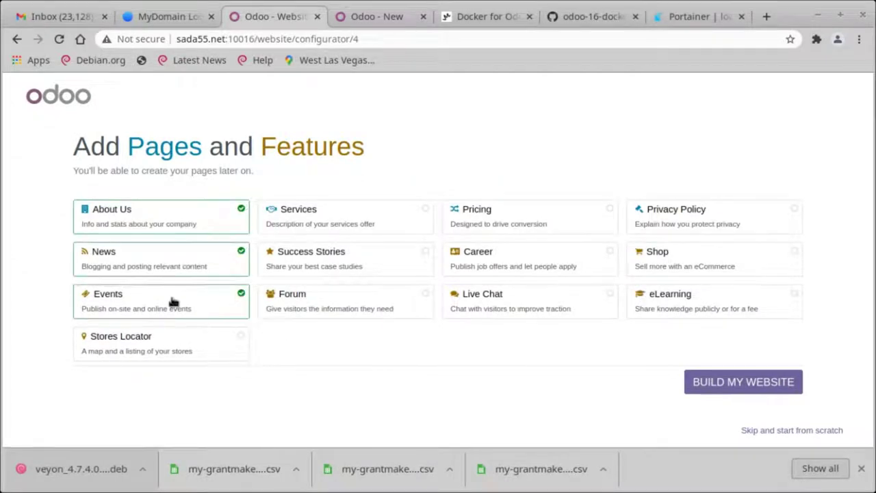
pyautogui.click(279, 301)
pyautogui.click(299, 269)
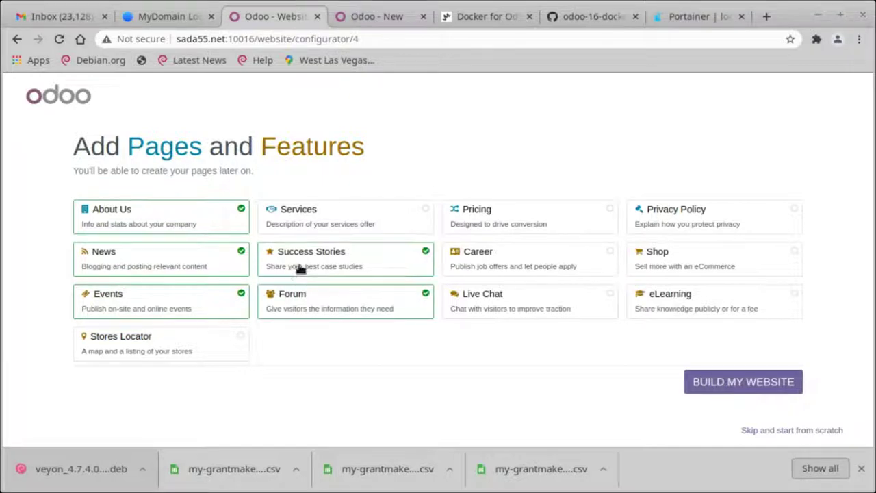
pyautogui.click(301, 226)
# Add Pricing, Career, Live Chat, eLearning, Shop and Privacy Policy, then build the website.
pyautogui.click(472, 218)
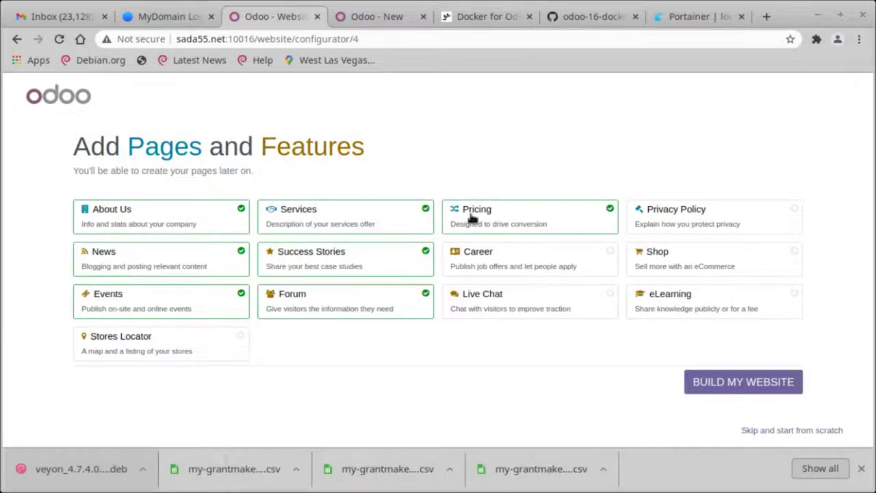
pyautogui.click(491, 251)
pyautogui.click(504, 296)
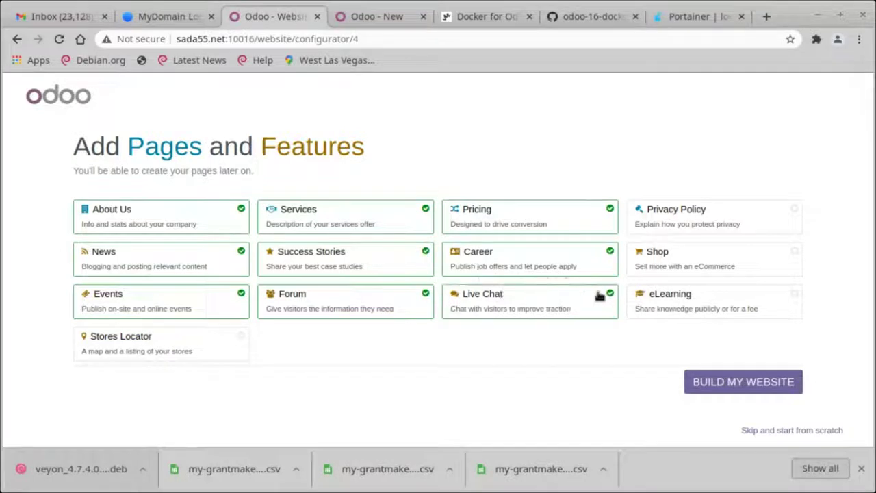
pyautogui.click(653, 301)
pyautogui.click(656, 264)
pyautogui.click(663, 215)
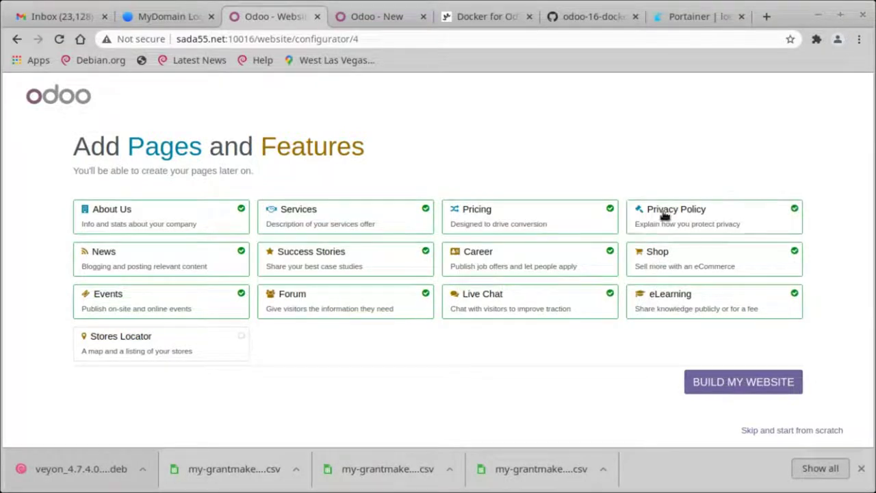
pyautogui.click(737, 387)
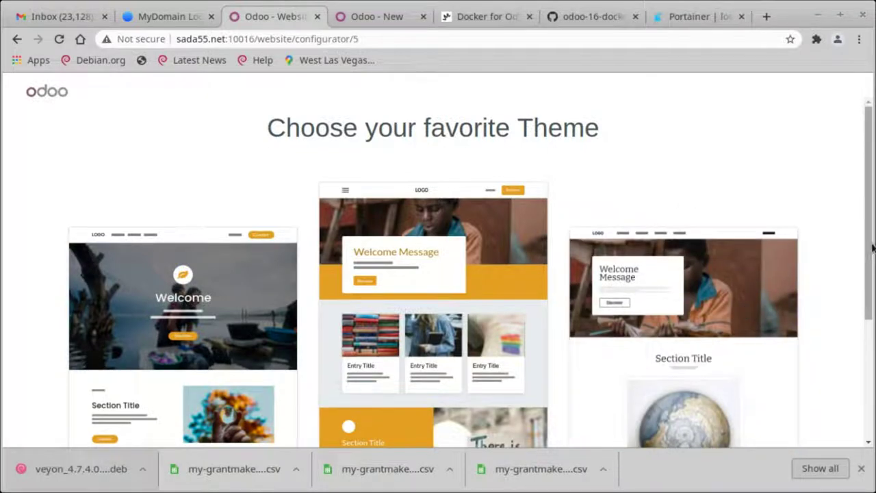
# Scroll through the three theme previews and pick the middle theme.
pyautogui.moveTo(869, 250); pyautogui.dragTo(871, 288)
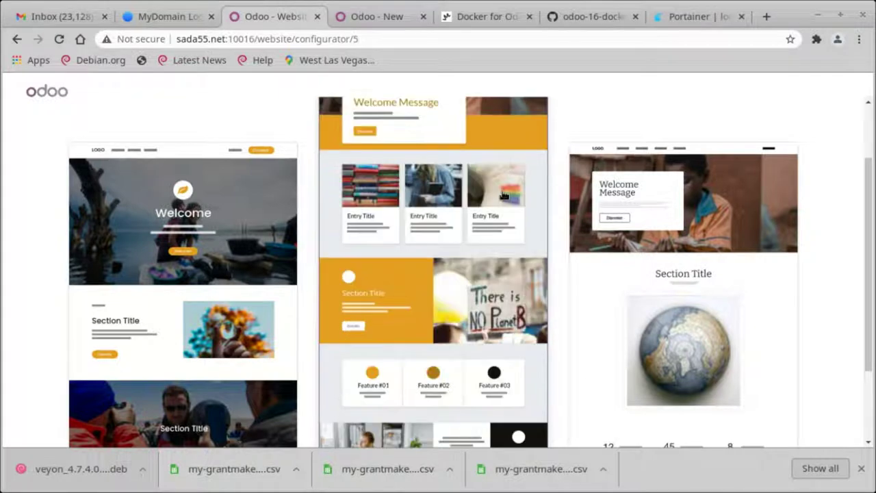
pyautogui.click(503, 197)
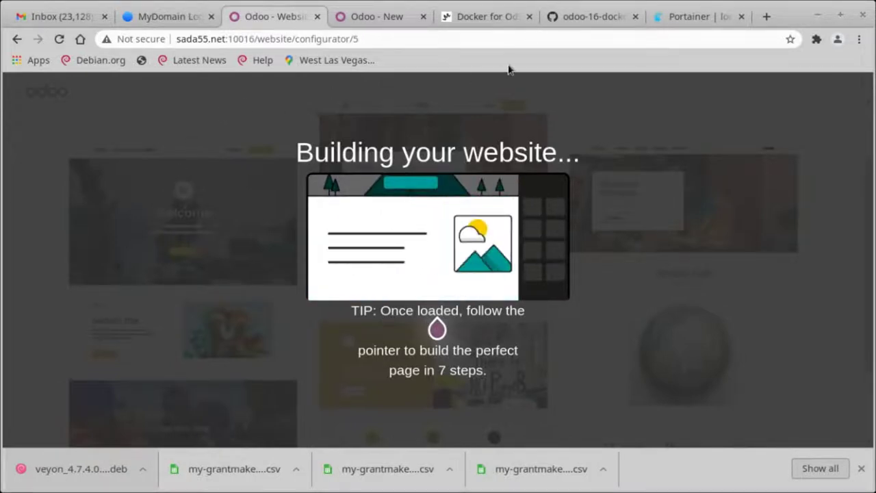
# Review docker-compose.yml on GitHub, then return to the odoo16-odoo16-1 container details in Portainer.
pyautogui.click(593, 24)
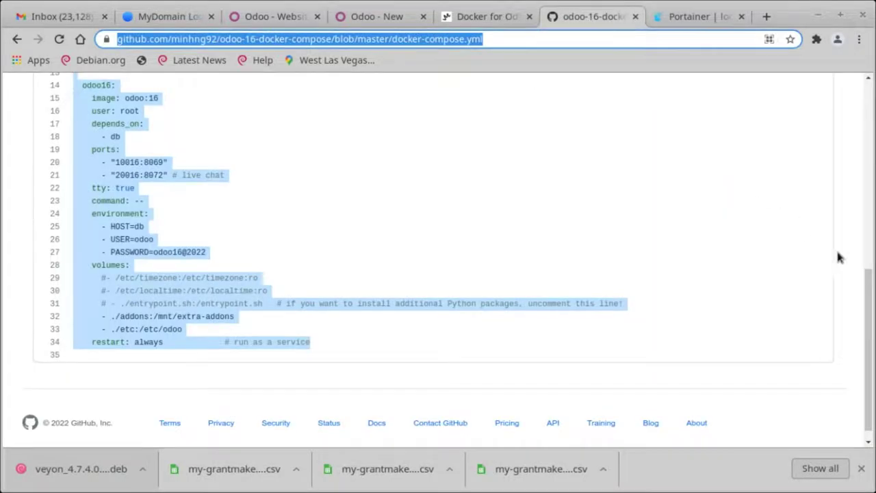
pyautogui.moveTo(866, 287); pyautogui.dragTo(843, 214)
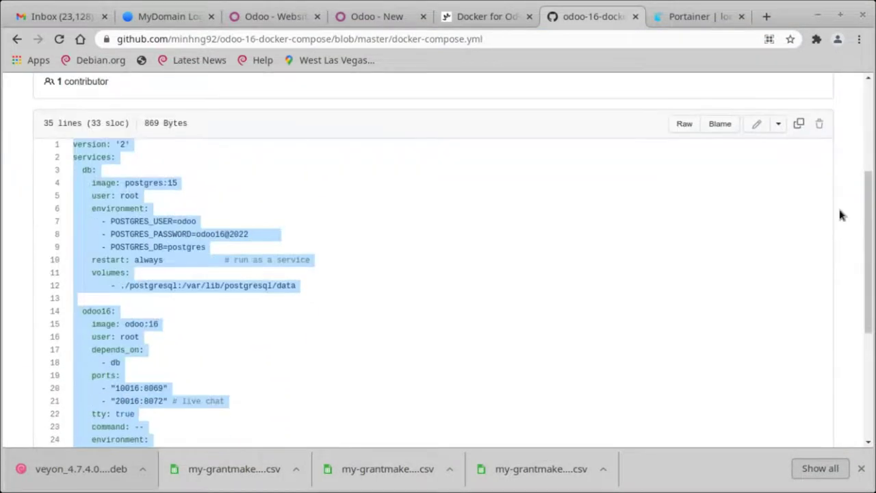
pyautogui.click(695, 18)
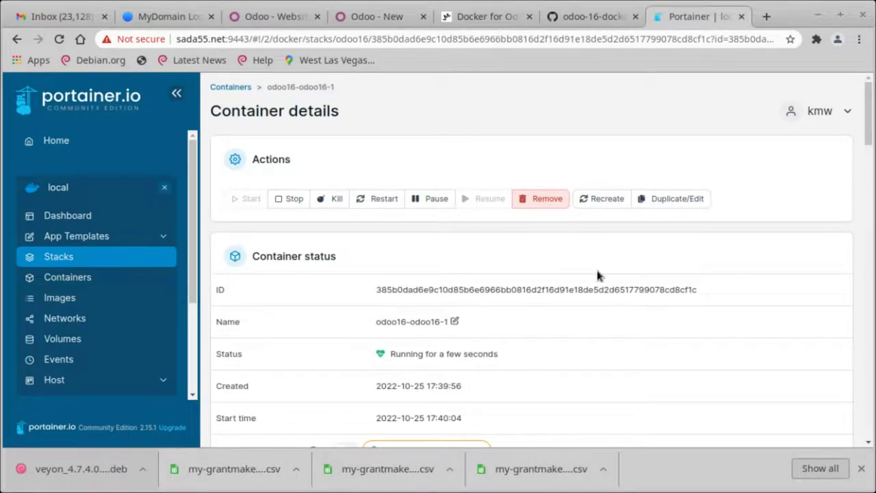
# Go to the odoo16 stack in Portainer and scroll down to its Containers table.
pyautogui.click(74, 262)
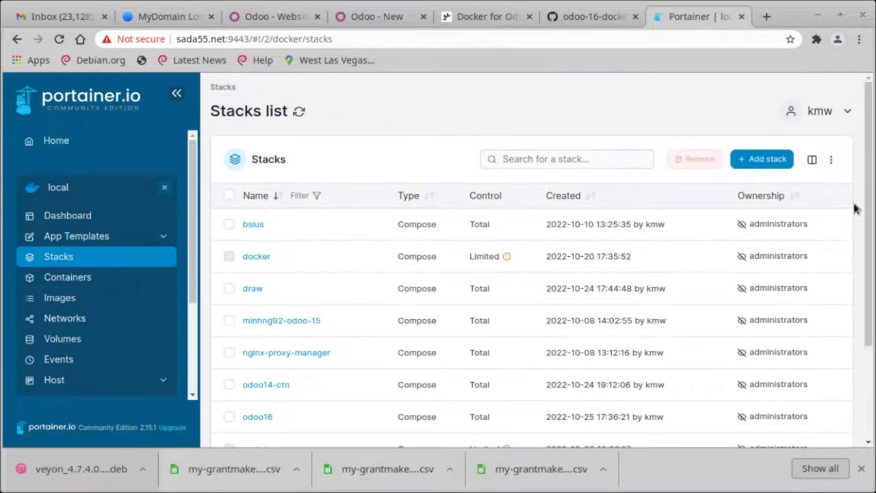
pyautogui.scroll(-2, 868, 216)
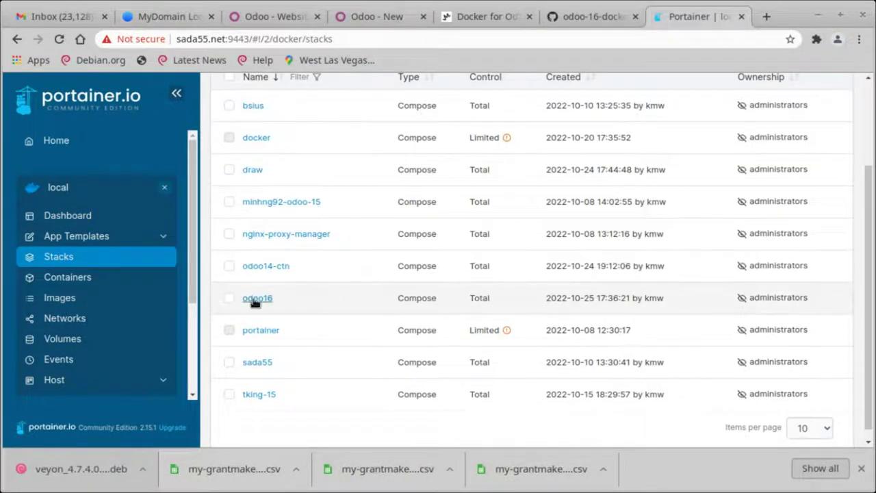
pyautogui.click(252, 299)
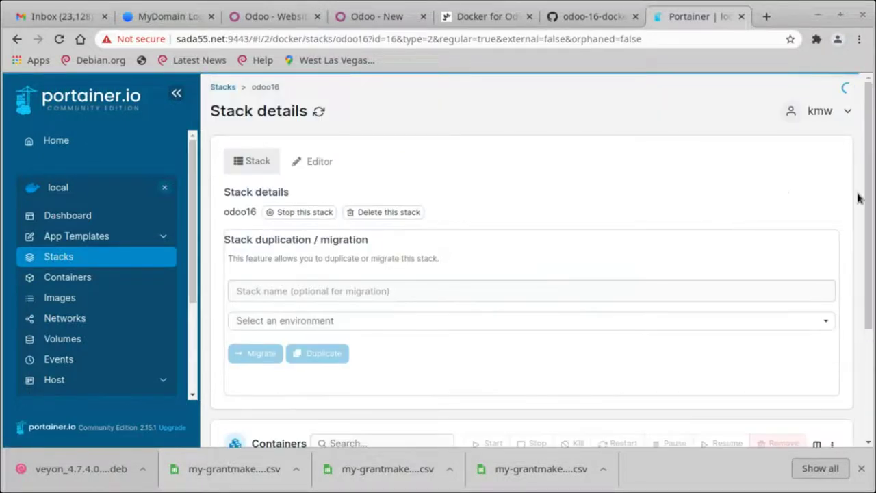
pyautogui.moveTo(871, 209); pyautogui.dragTo(870, 280)
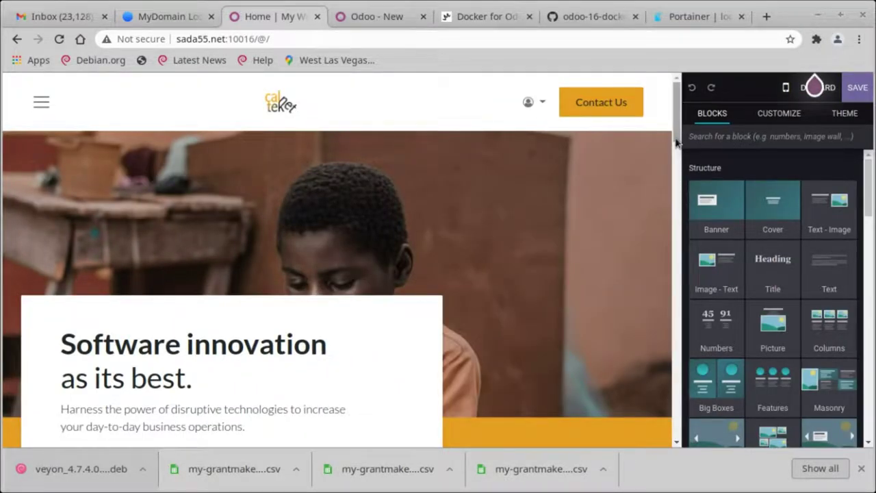
# Select the homepage banner, exit the website editor, and go to the Apps page.
pyautogui.click(676, 142)
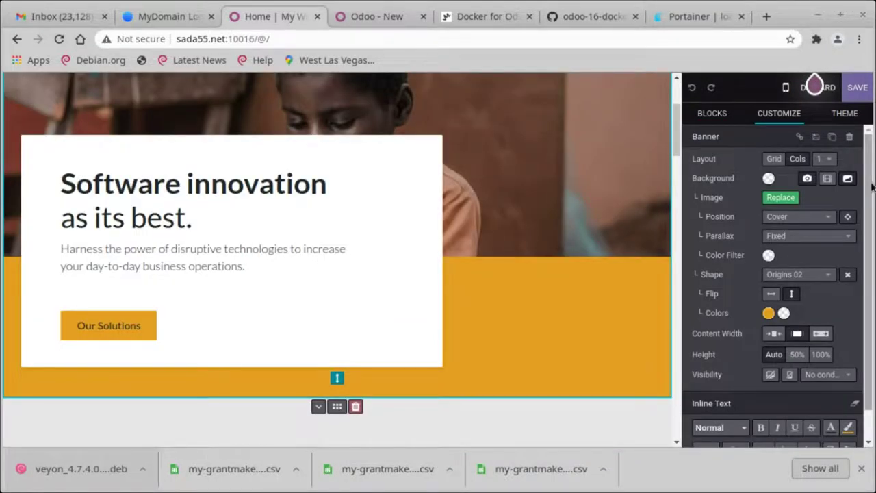
pyautogui.click(18, 86)
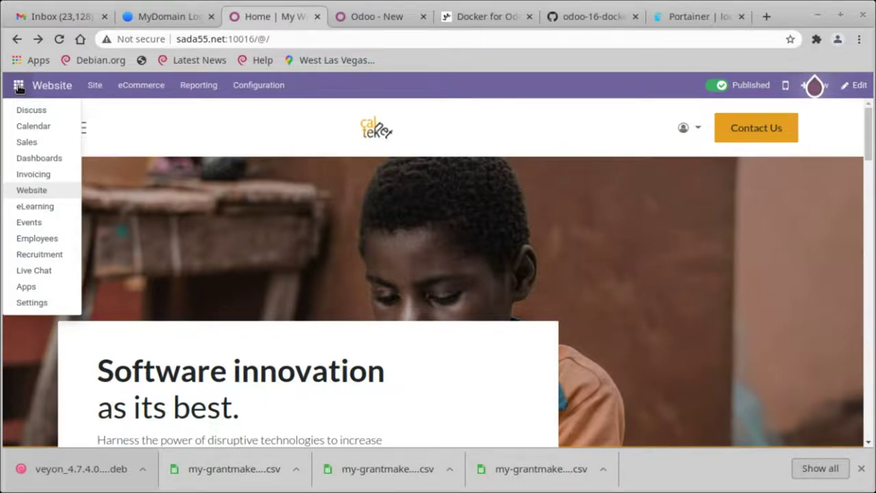
pyautogui.click(26, 286)
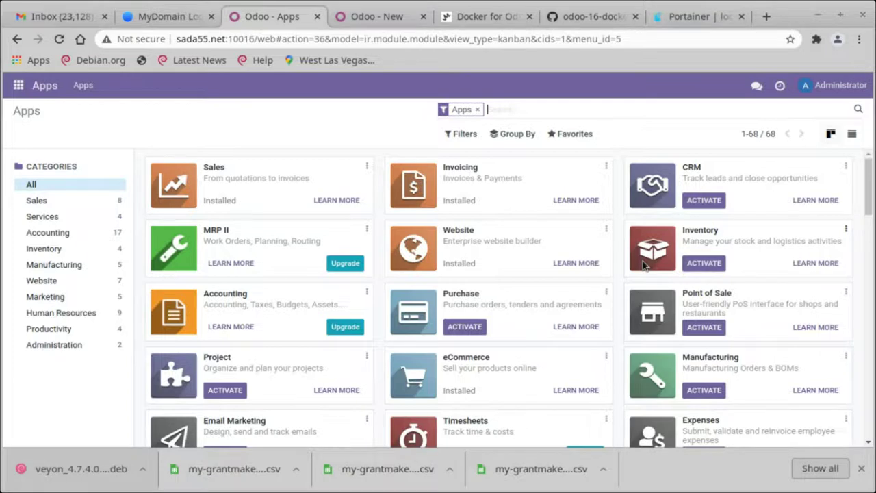
# Scroll the Apps list to review installed modules like Blogs, Forum, eLearning and Recruitment.
pyautogui.moveTo(866, 192); pyautogui.dragTo(866, 205)
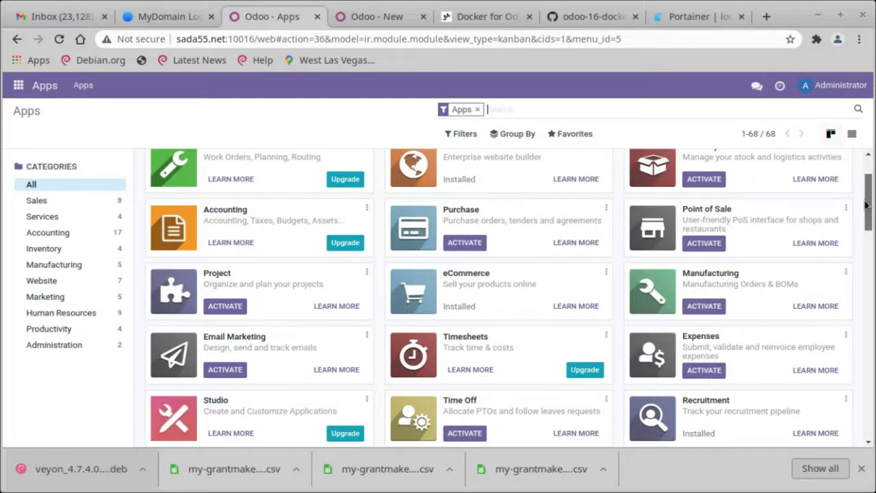
pyautogui.moveTo(867, 205); pyautogui.dragTo(867, 250)
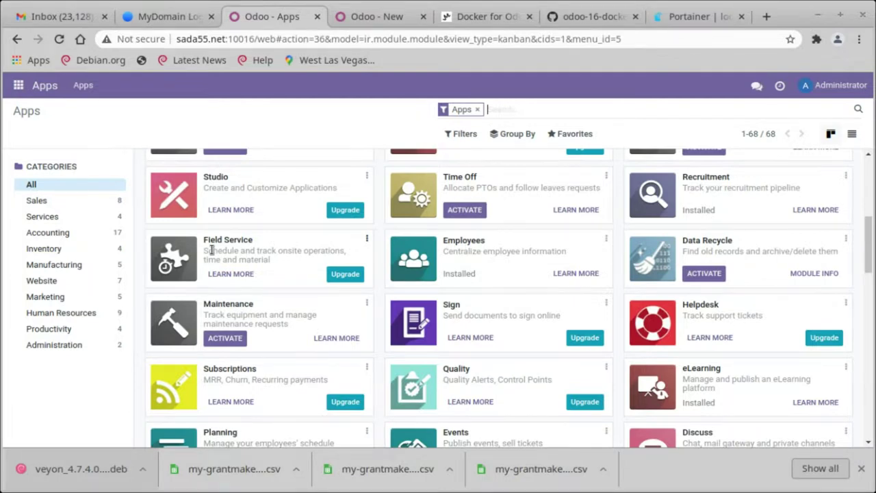
pyautogui.moveTo(866, 272); pyautogui.dragTo(867, 347)
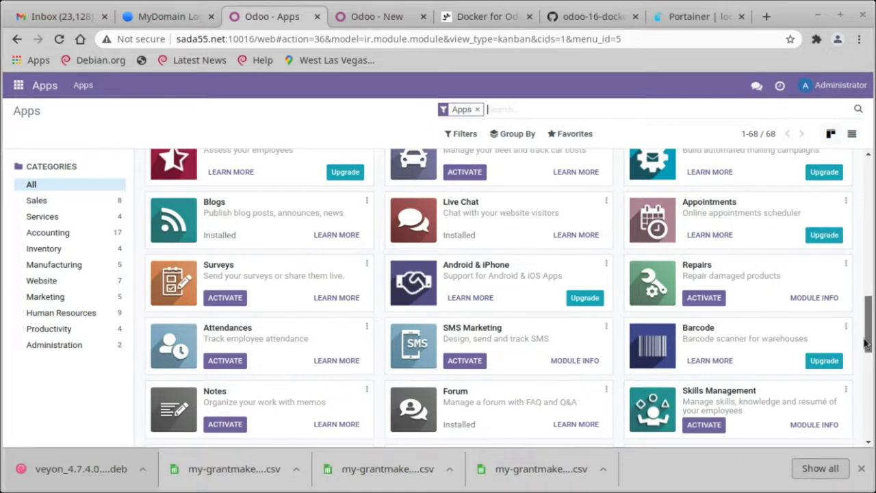
pyautogui.moveTo(865, 344); pyautogui.dragTo(866, 367)
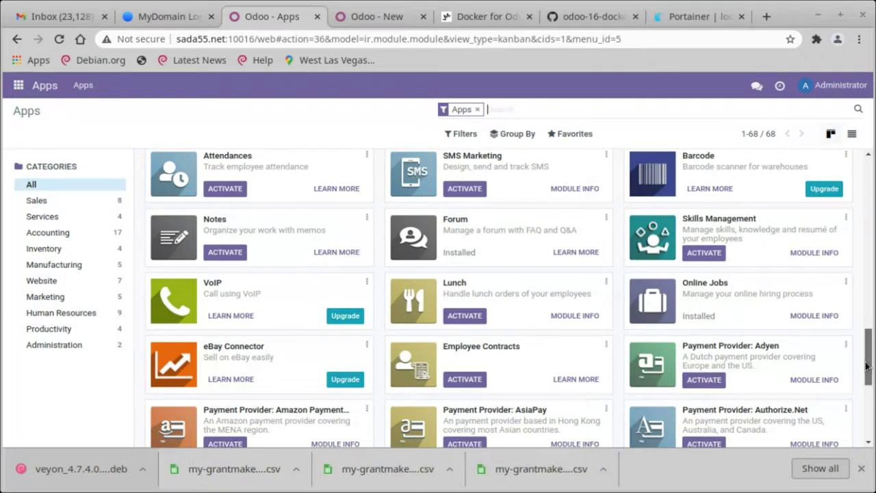
pyautogui.moveTo(866, 367); pyautogui.dragTo(872, 413)
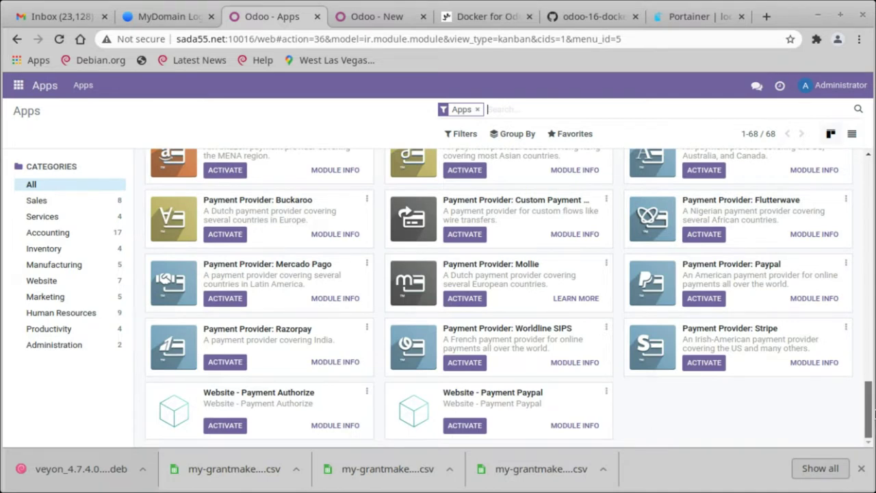
pyautogui.moveTo(871, 413); pyautogui.dragTo(870, 386)
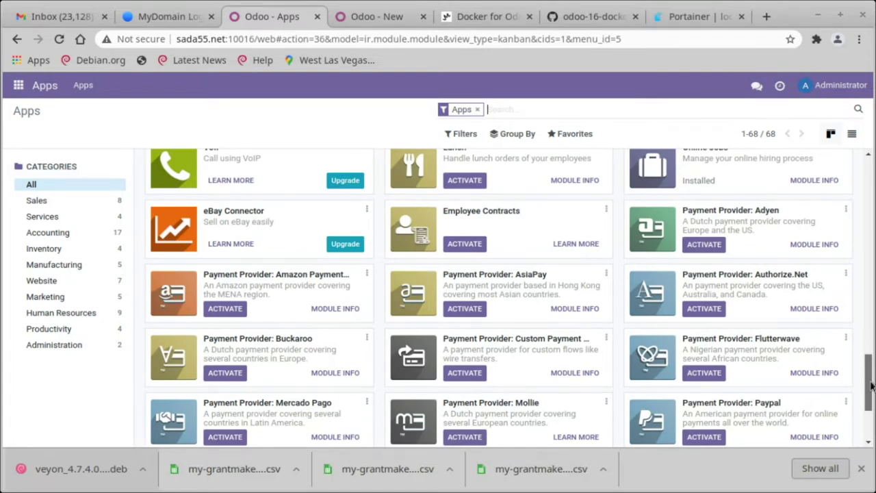
pyautogui.moveTo(871, 387); pyautogui.dragTo(850, 355)
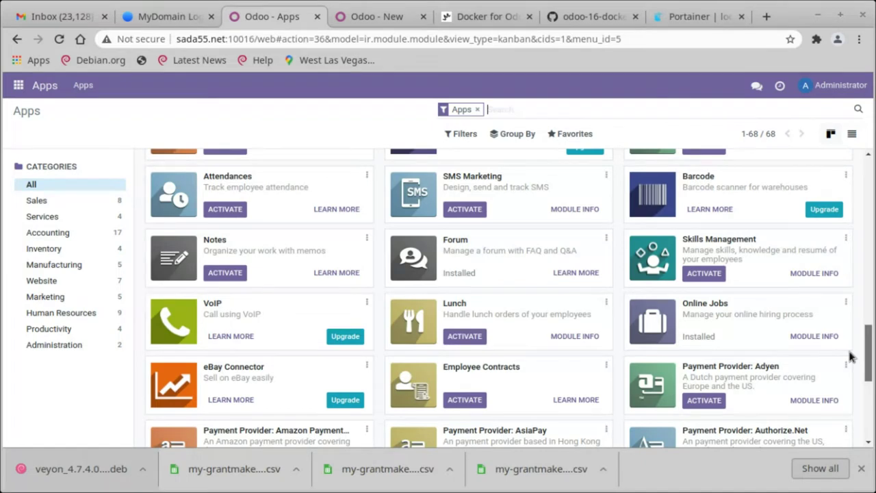
pyautogui.click(19, 85)
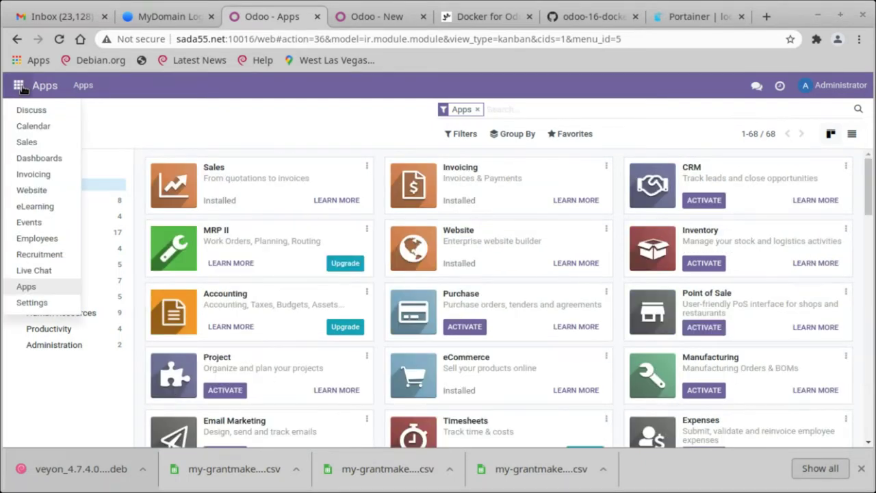
# Go to the Website app showing the published homepage.
pyautogui.click(31, 190)
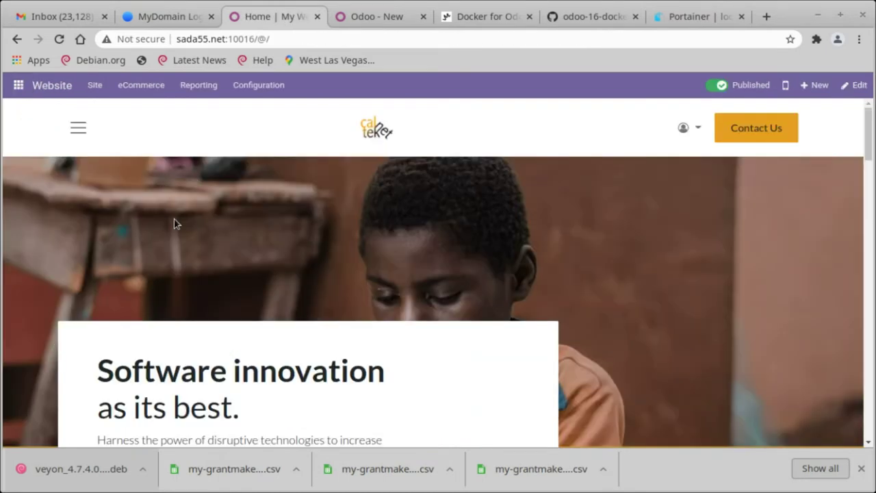